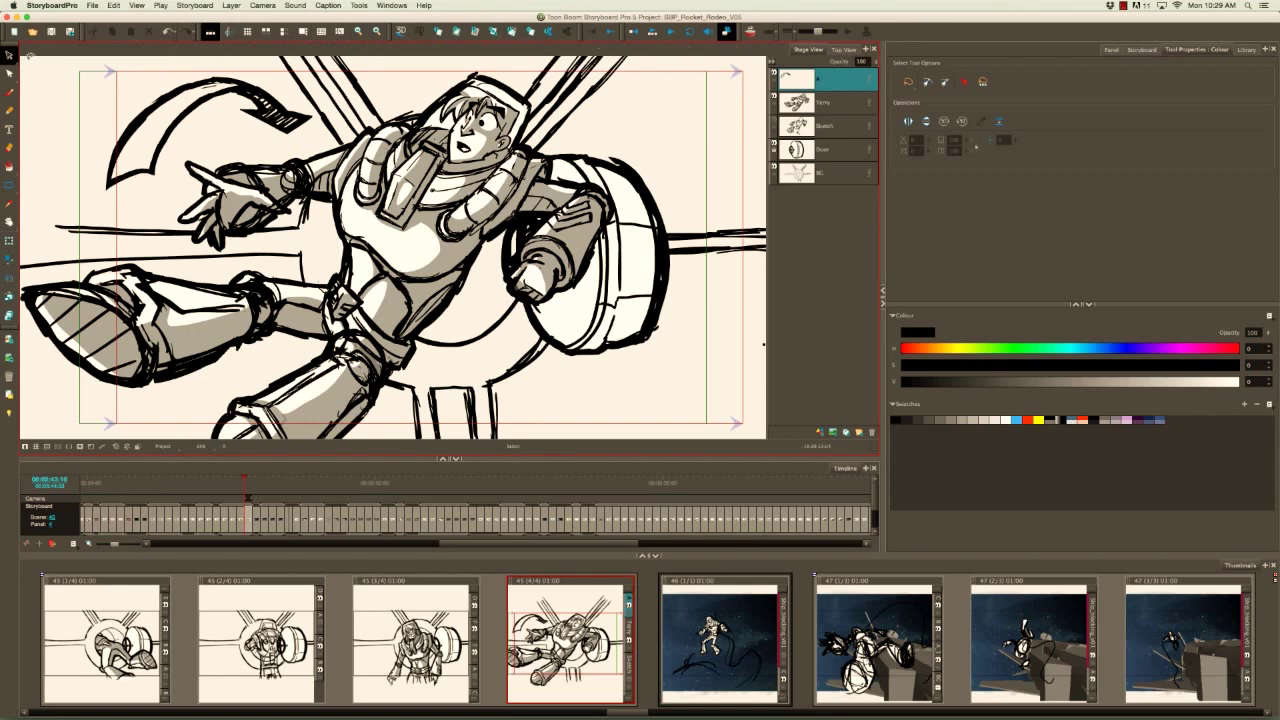
Step: Show the Camera toolbar via Windows > Toolbars > Camera
{"action": "left_click", "coordinate": [9, 314]}
{"action": "left_click", "coordinate": [392, 6]}
{"action": "mouse_move", "coordinate": [398, 33]}
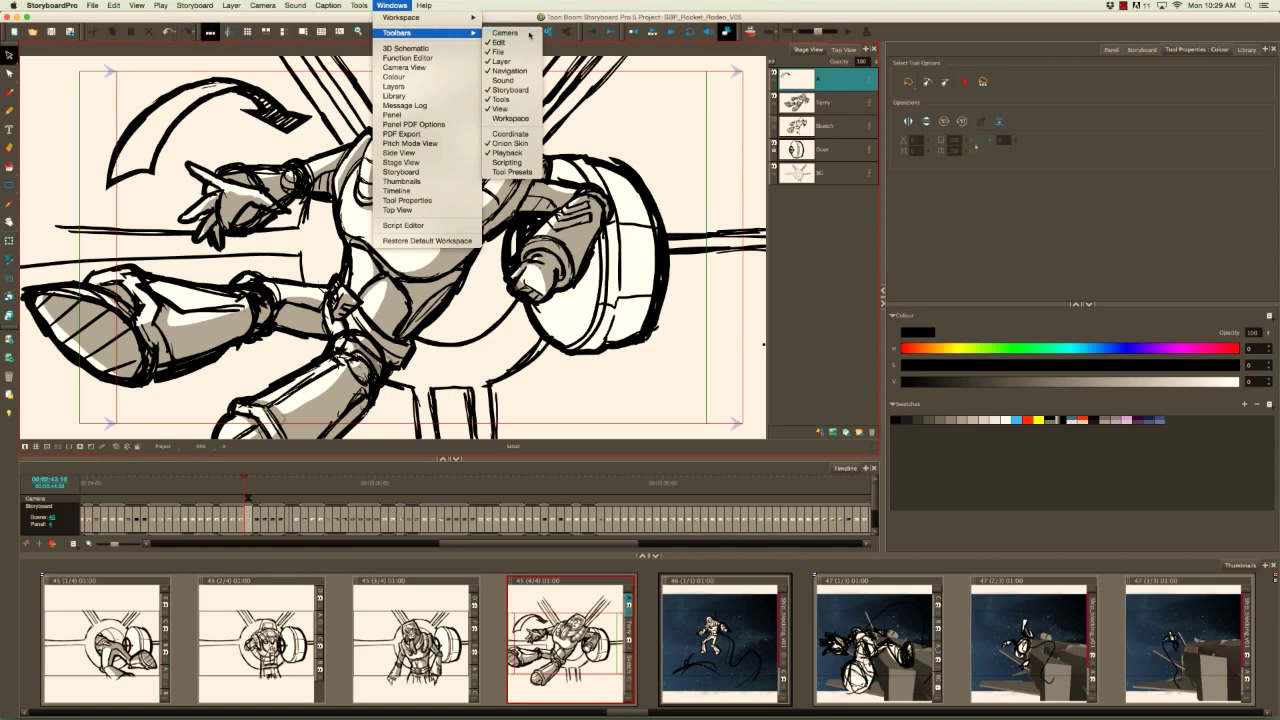
{"action": "left_click", "coordinate": [531, 33]}
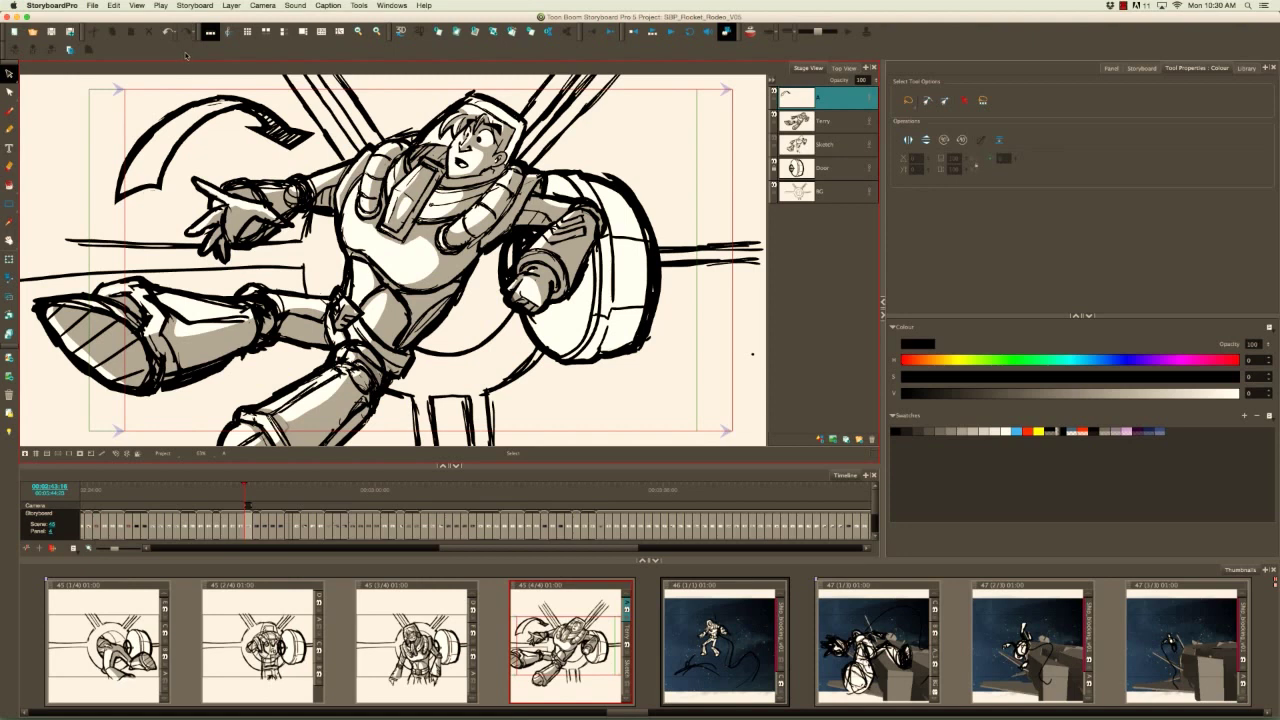
{"action": "left_click", "coordinate": [391, 5]}
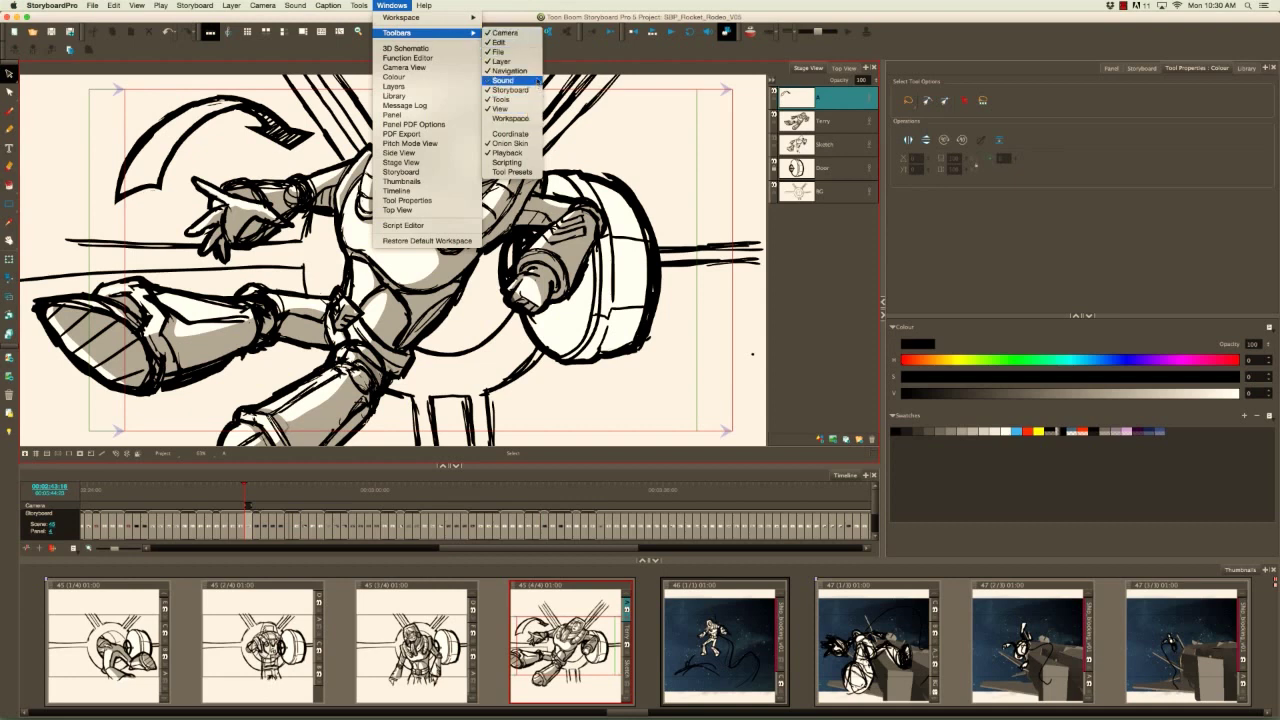
Step: Uncheck Camera in the toolbars list to hide that toolbar again
{"action": "left_click", "coordinate": [533, 36]}
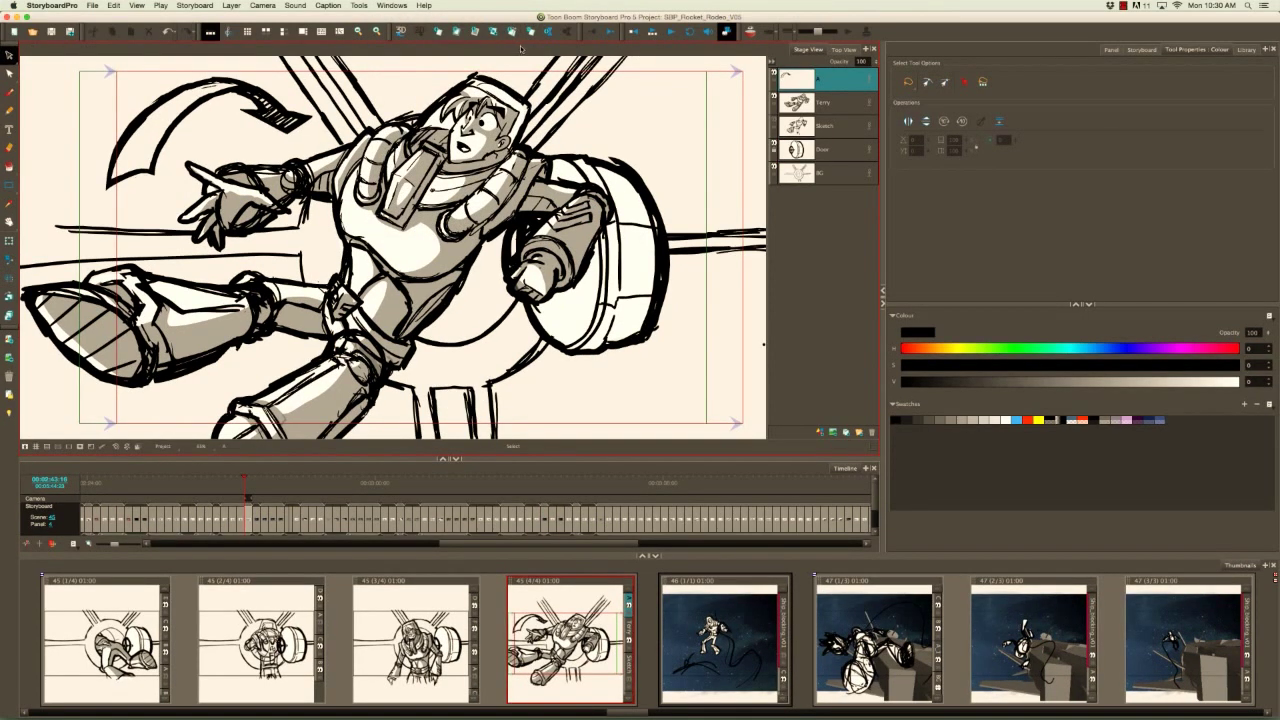
{"action": "left_click", "coordinate": [386, 7]}
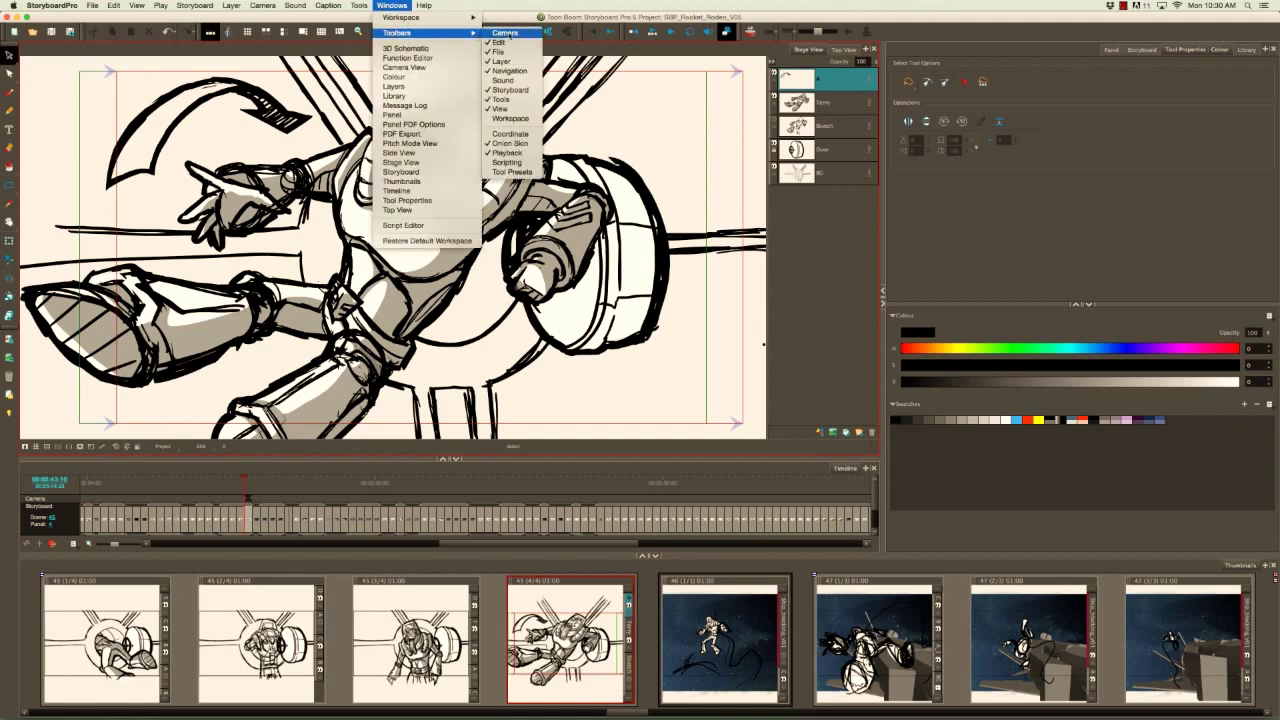
{"action": "left_click", "coordinate": [526, 53]}
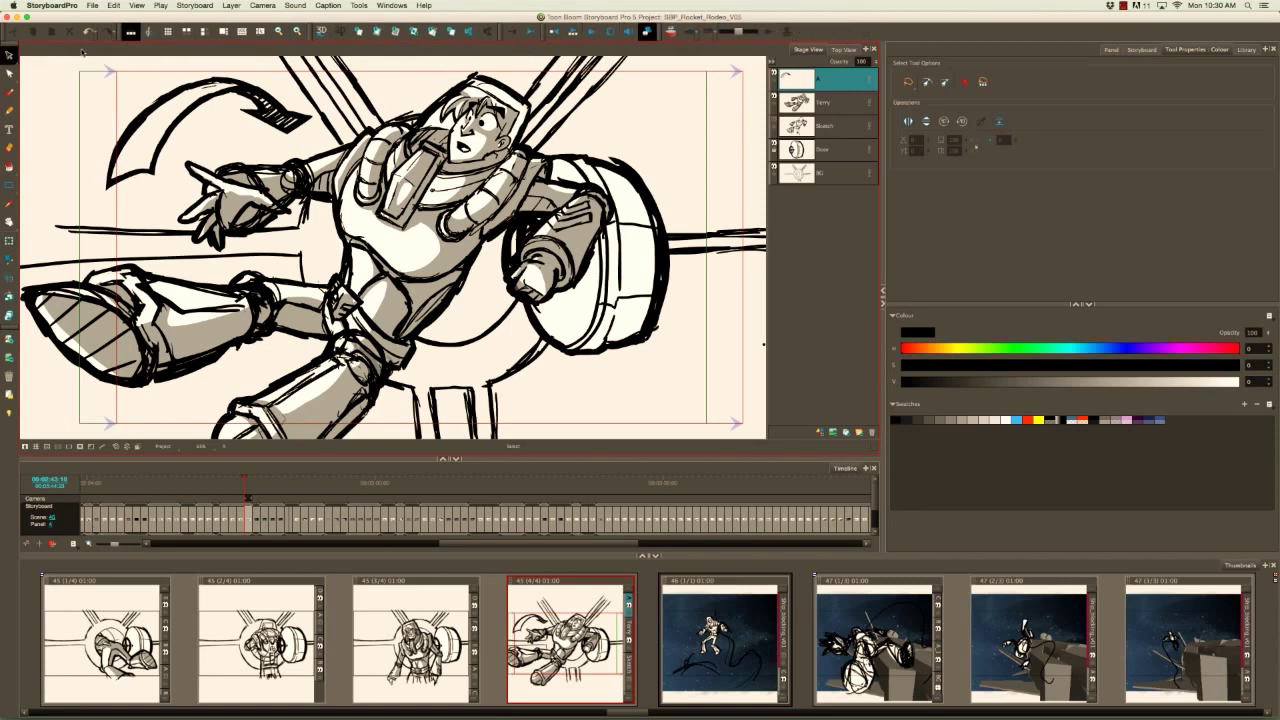
{"action": "left_click", "coordinate": [390, 6]}
{"action": "mouse_move", "coordinate": [398, 33]}
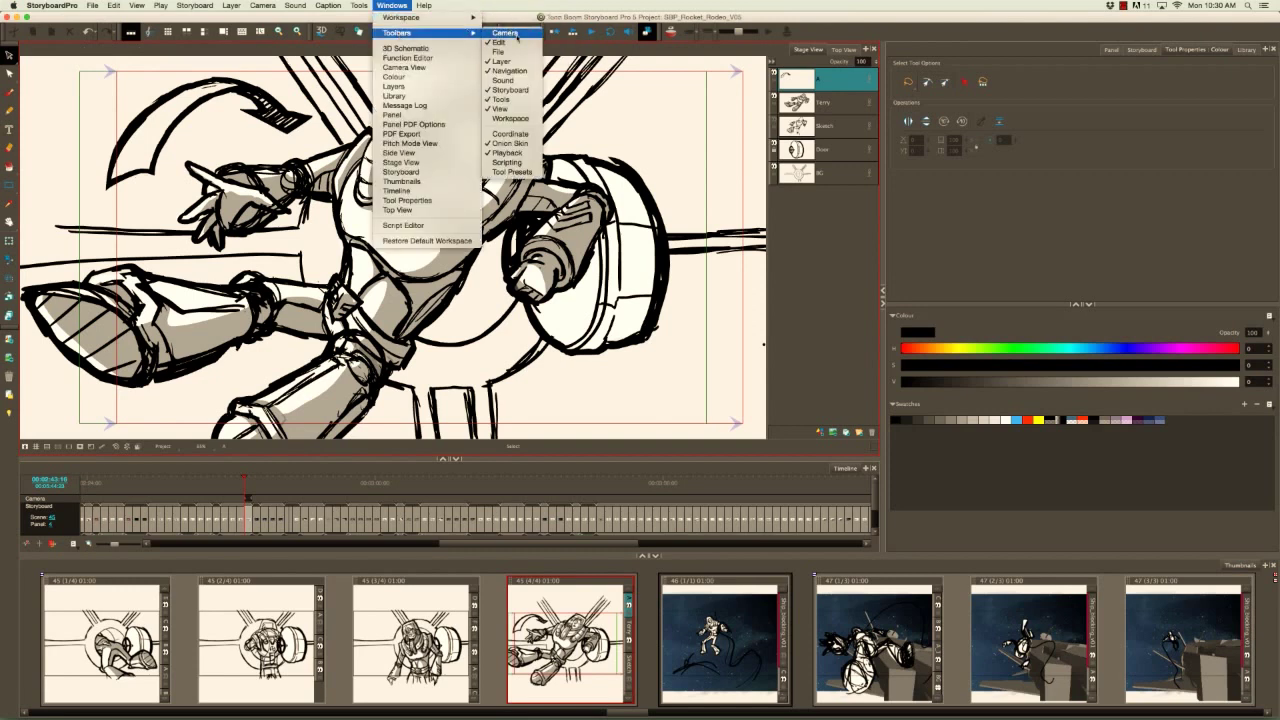
{"action": "left_click", "coordinate": [517, 52]}
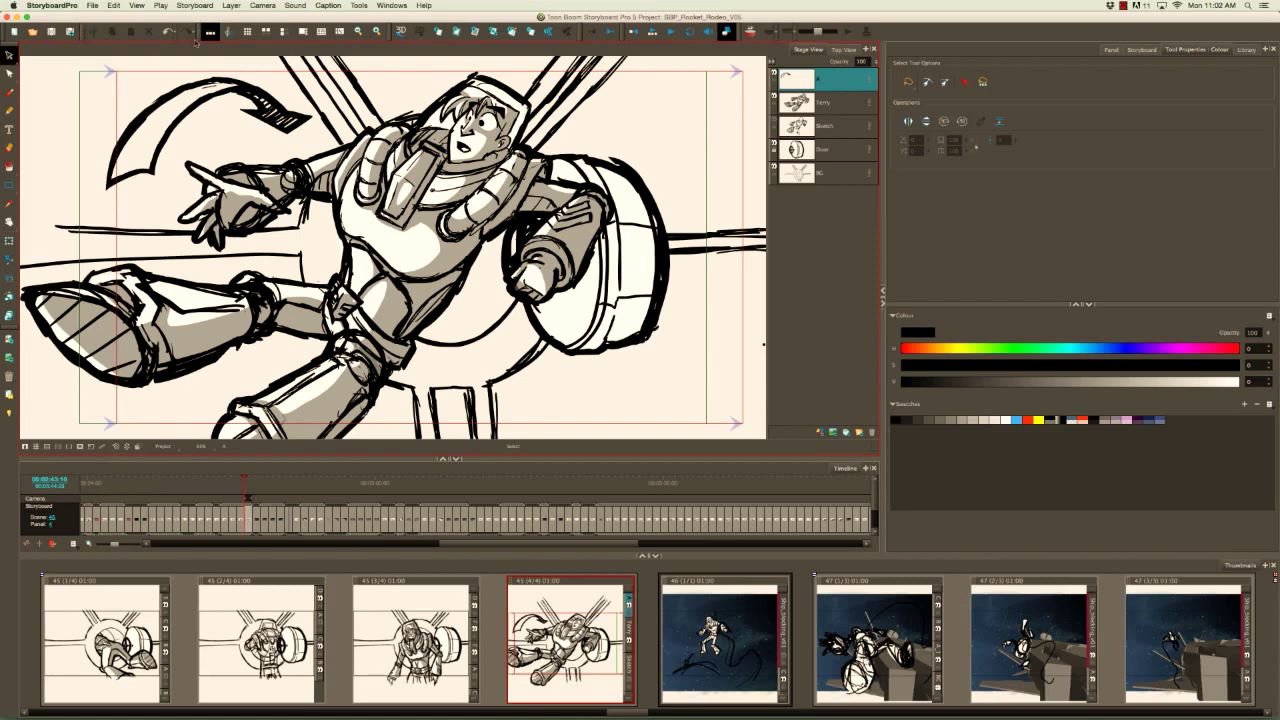
Step: Detach the Edit toolbar, dock it in its own row, then dock it vertically on the left
{"action": "left_click_drag", "start_coordinate": [84, 34], "coordinate": [72, 60]}
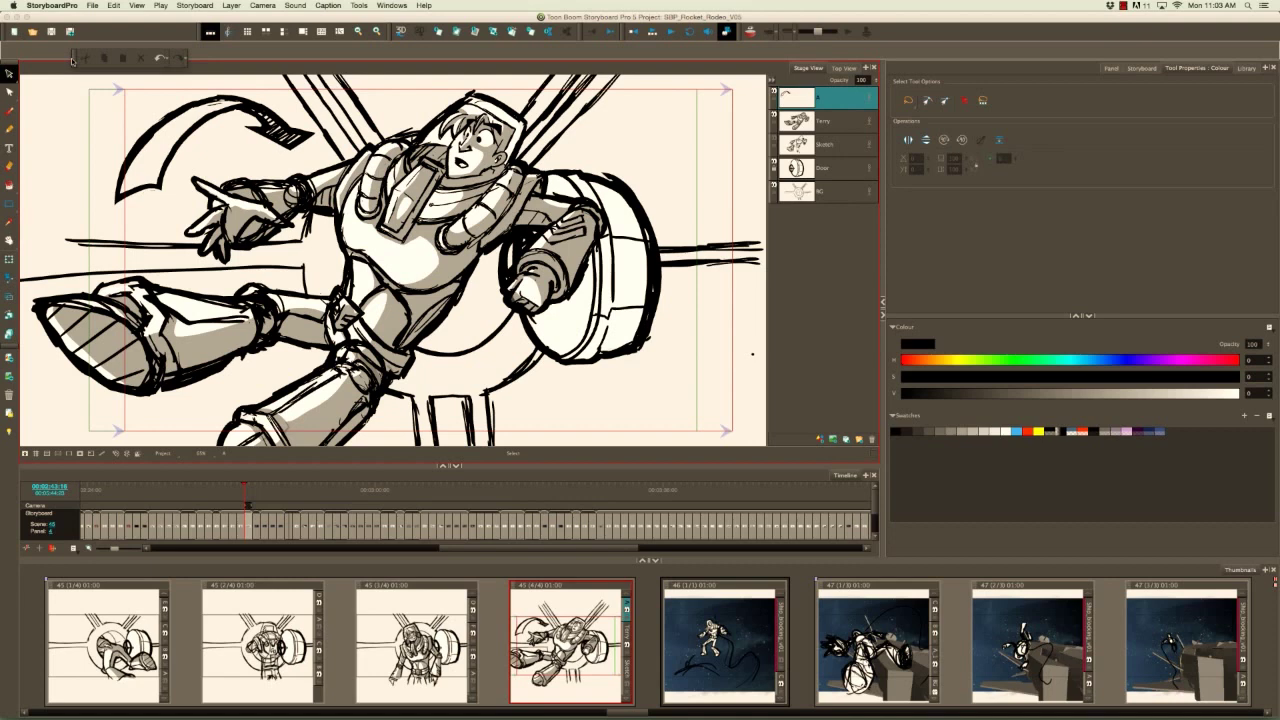
{"action": "left_click_drag", "start_coordinate": [72, 60], "coordinate": [75, 66]}
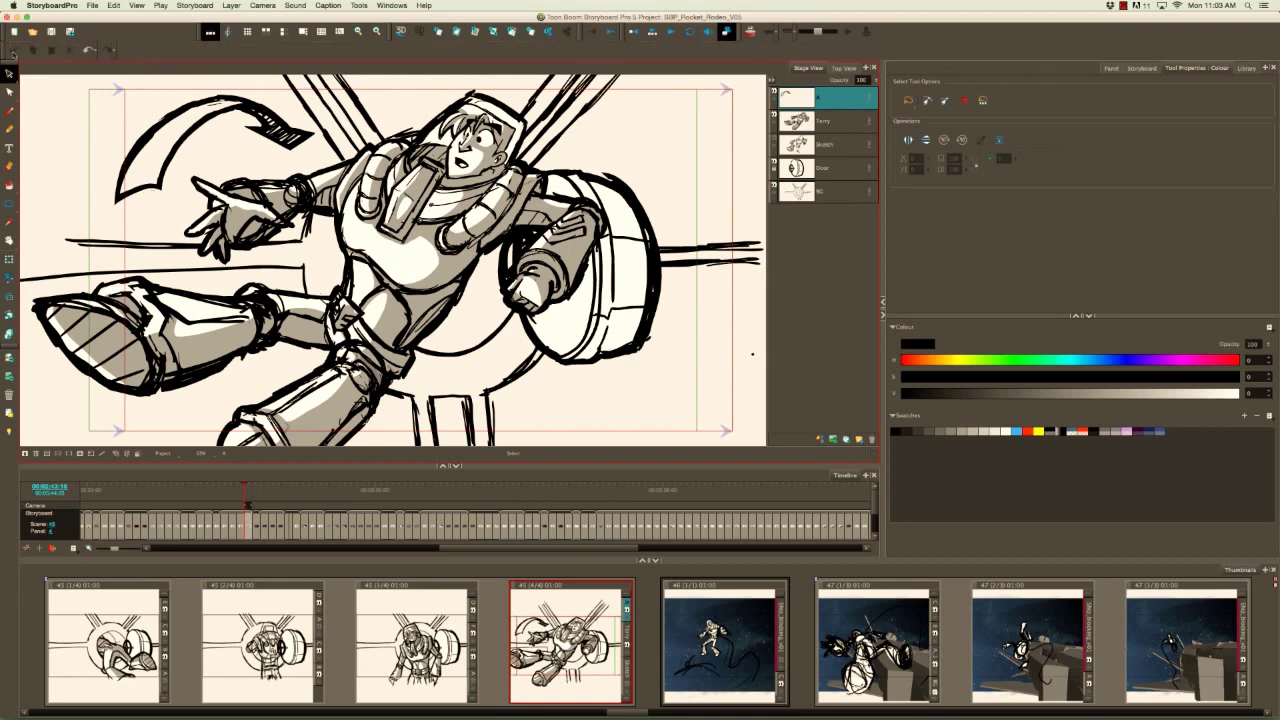
{"action": "mouse_move", "coordinate": [8, 54]}
{"action": "left_mouse_down"}
{"action": "mouse_move", "coordinate": [44, 96]}
{"action": "mouse_move", "coordinate": [26, 94]}
{"action": "left_mouse_up"}
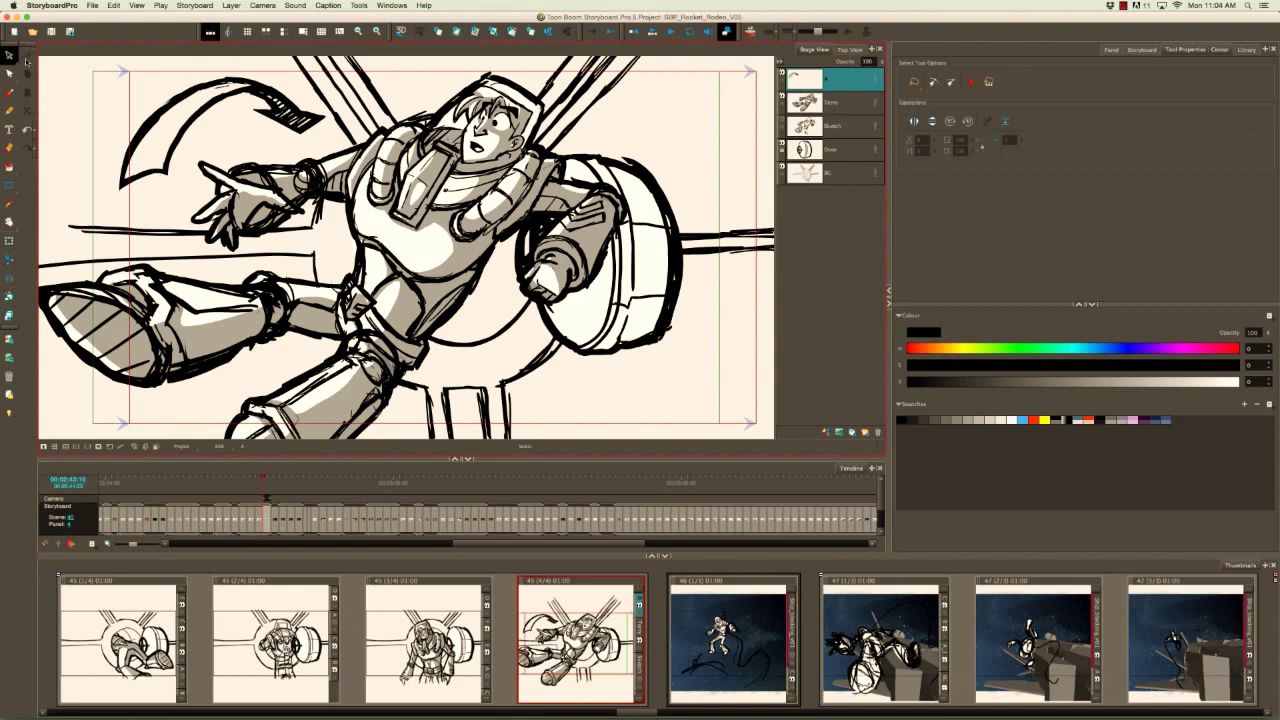
Step: Float the vertical Edit toolbar and shift two top-row toolbar groups to the left
{"action": "mouse_move", "coordinate": [28, 45]}
{"action": "left_mouse_down"}
{"action": "mouse_move", "coordinate": [45, 200]}
{"action": "mouse_move", "coordinate": [112, 398]}
{"action": "mouse_move", "coordinate": [118, 480]}
{"action": "mouse_move", "coordinate": [160, 556]}
{"action": "mouse_move", "coordinate": [71, 552]}
{"action": "mouse_move", "coordinate": [28, 250]}
{"action": "left_mouse_up"}
{"action": "left_click_drag", "start_coordinate": [197, 35], "coordinate": [90, 37]}
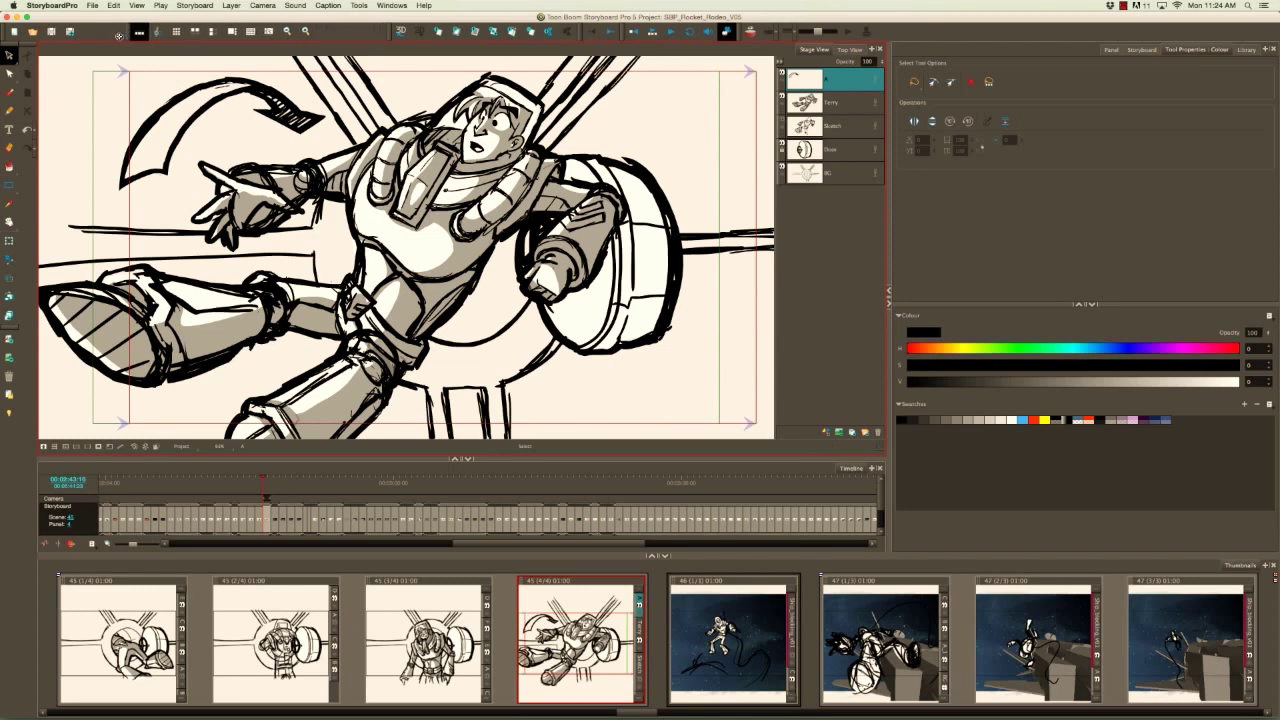
{"action": "left_click_drag", "start_coordinate": [390, 33], "coordinate": [290, 32]}
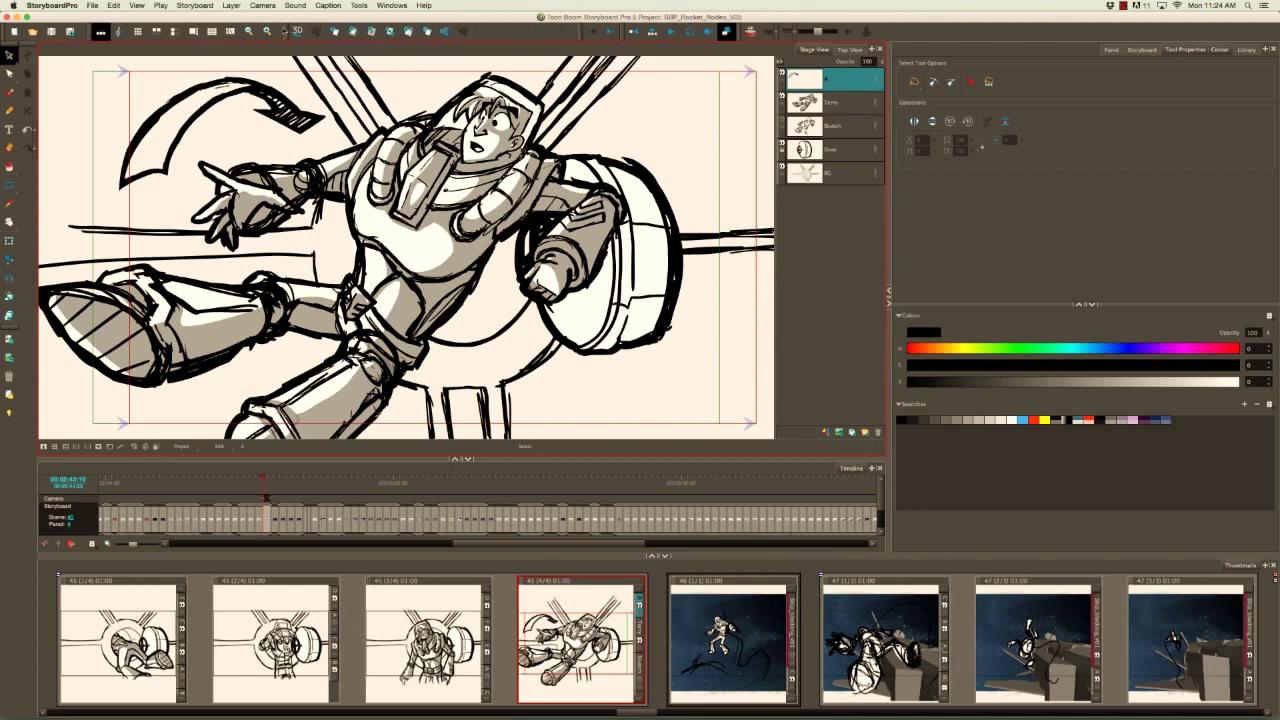